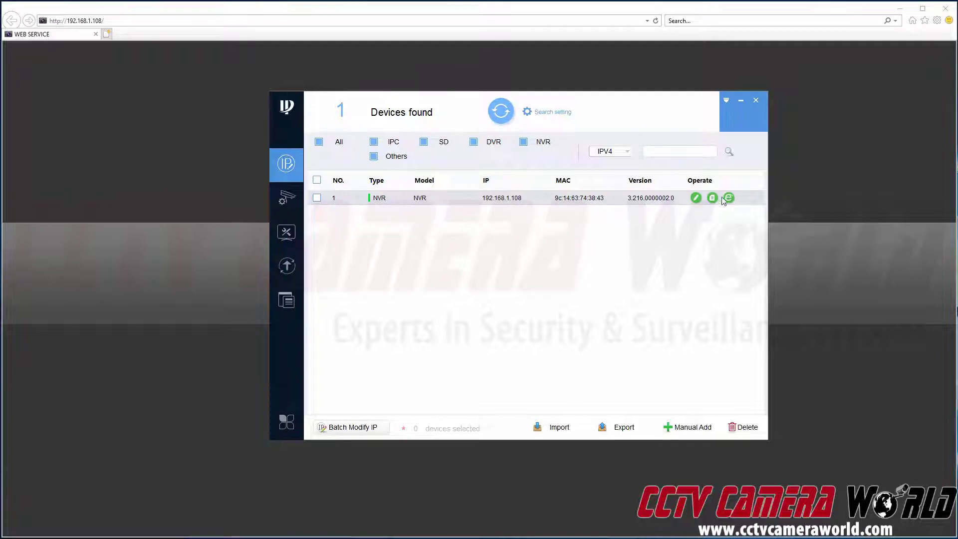
# Step: Rescan the network in ConfigTool so the NVR at 192.168.1.108 is listed
pyautogui.click(491, 120)
# Step: Close ConfigTool and enter the NVR's administrator username and password
pyautogui.click(757, 102)
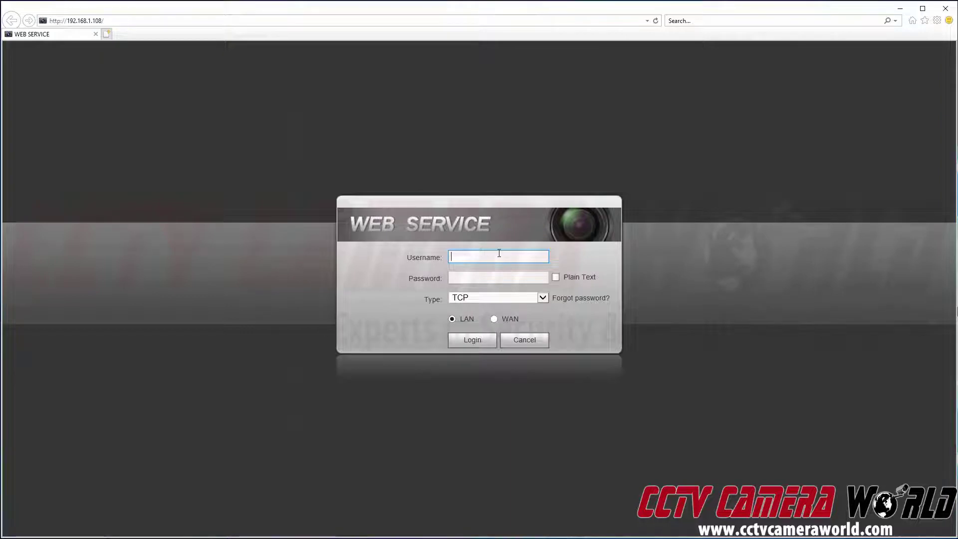
pyautogui.write('admin')
pyautogui.press('Tab')
pyautogui.write('adm')
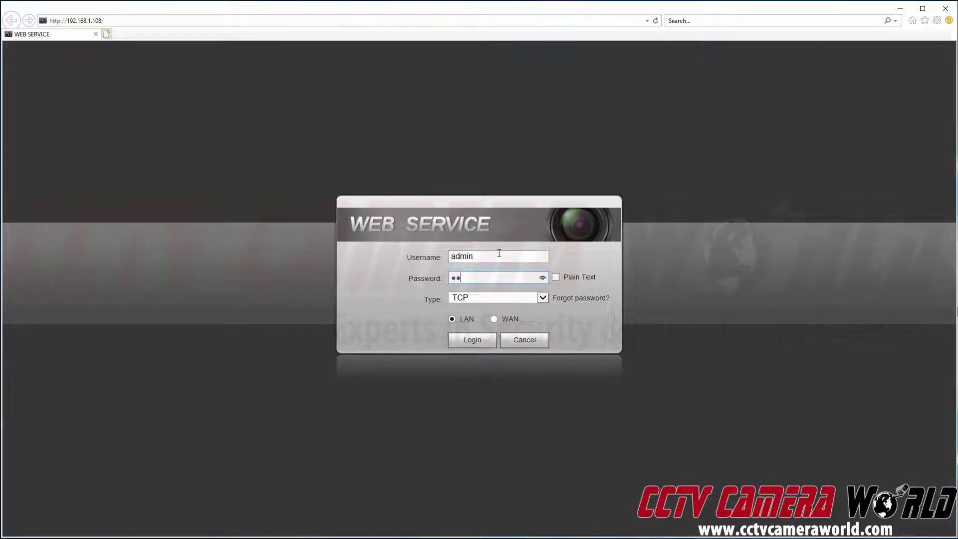
pyautogui.write('in1234')
# Step: Log in, dismiss the No HDD warning, and start the IPC live feed in the first pane
pyautogui.click(473, 345)
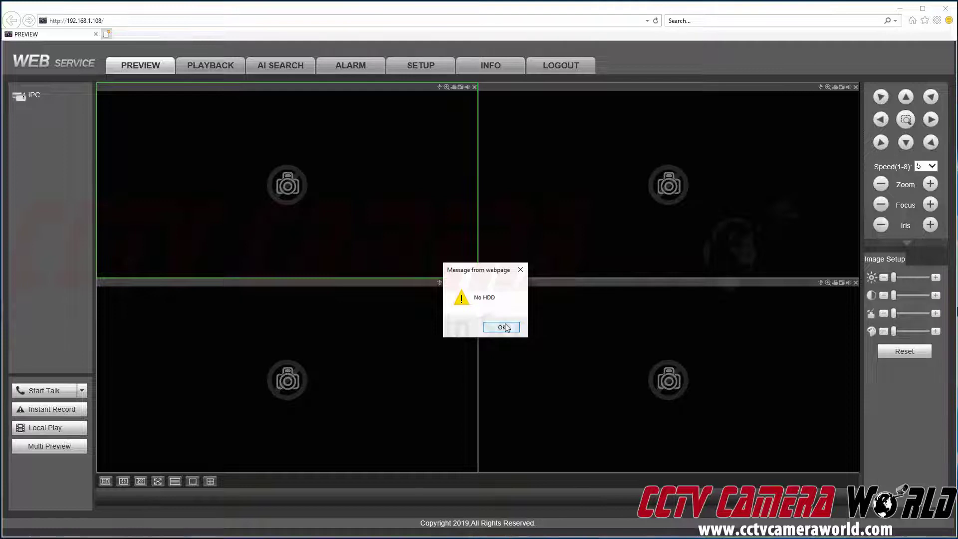
pyautogui.click(504, 327)
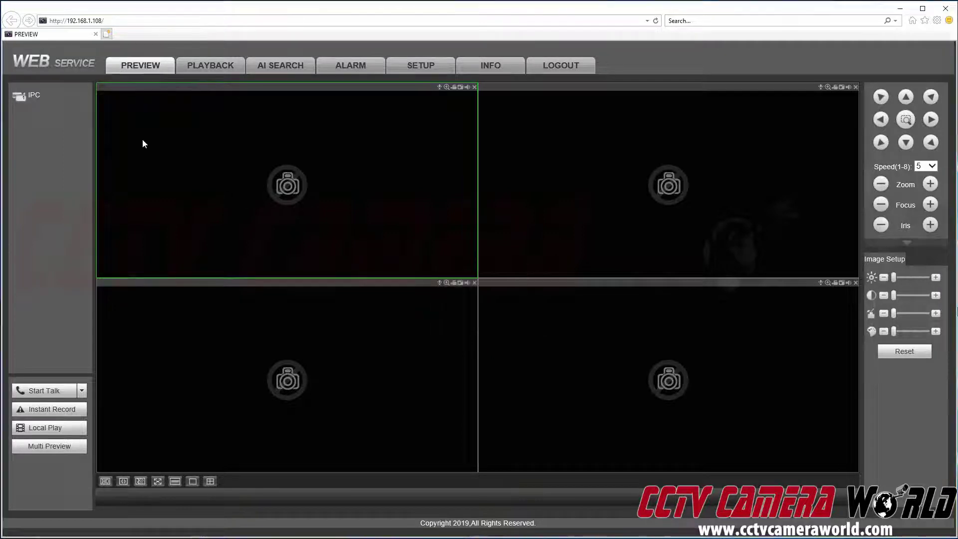
pyautogui.doubleClick(64, 97)
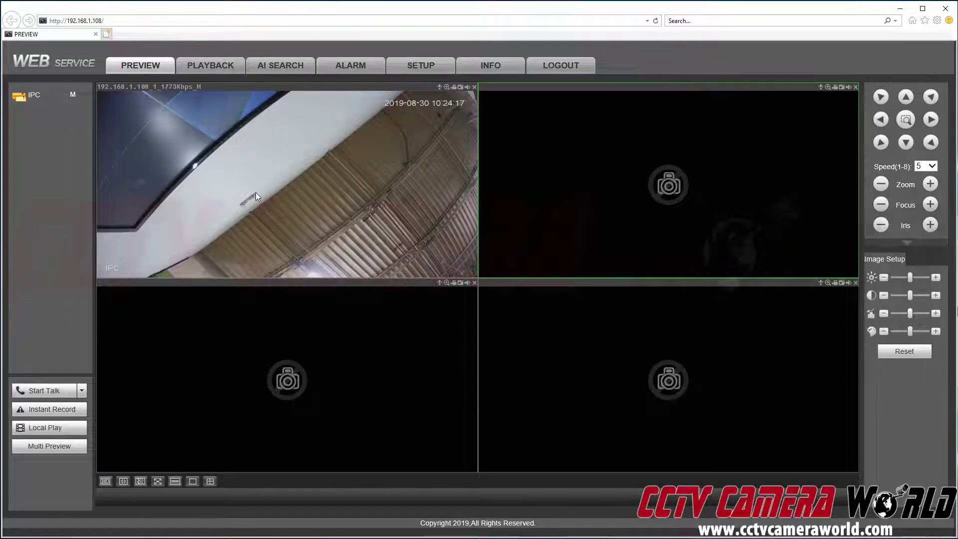
# Step: Go to SETUP > Registration and review the IPC camera on D1 at 10.1.1.65
pyautogui.click(427, 72)
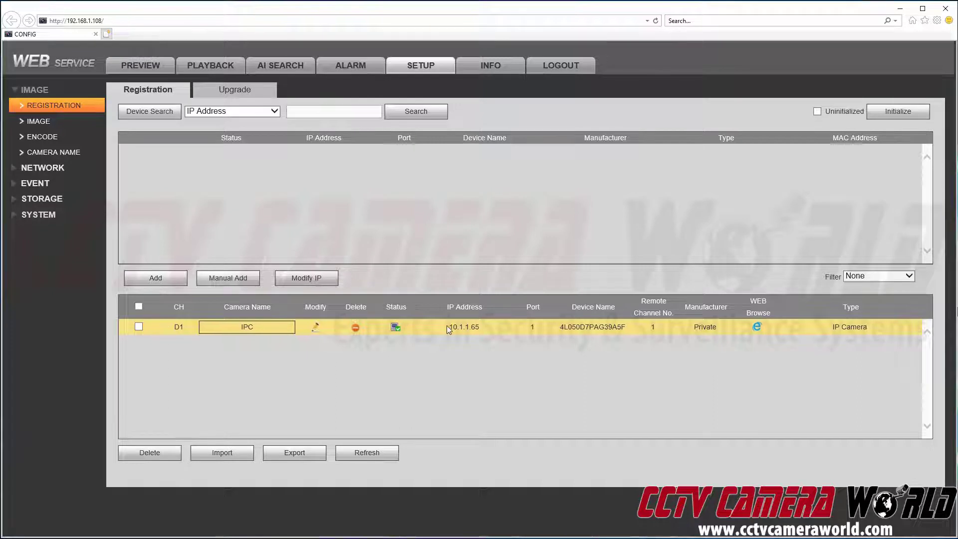
pyautogui.moveTo(448, 327); pyautogui.dragTo(483, 327)
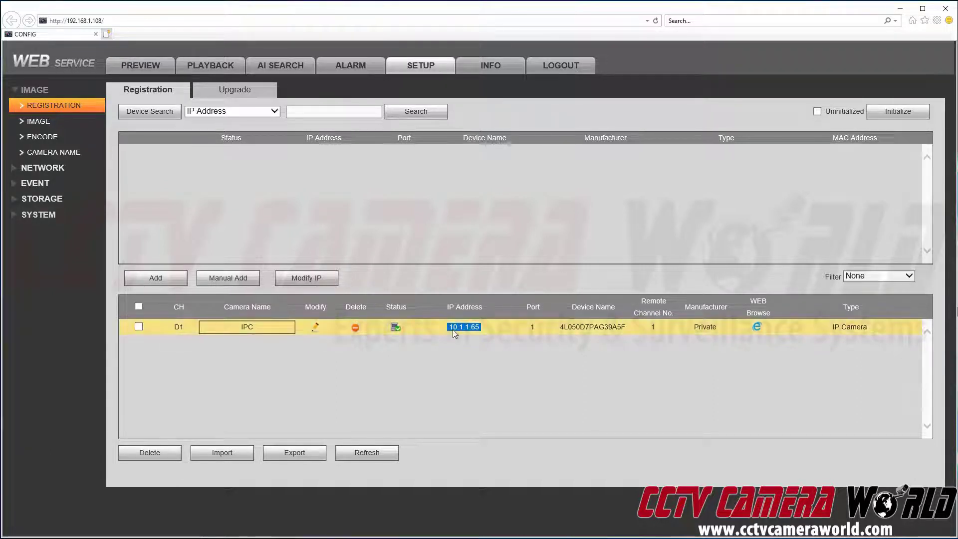
pyautogui.click(589, 331)
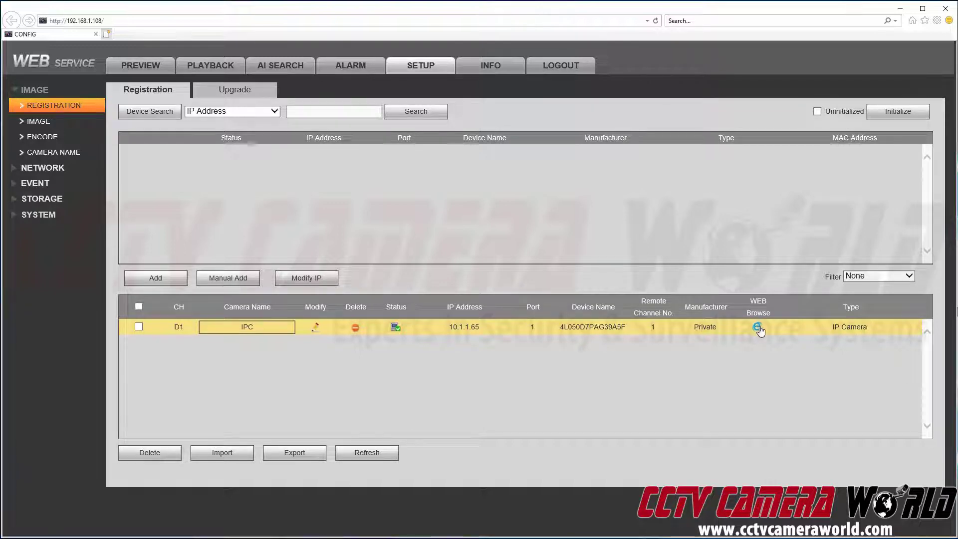
# Step: Open the camera's web interface via WEB Browse and log in with its password
pyautogui.click(759, 327)
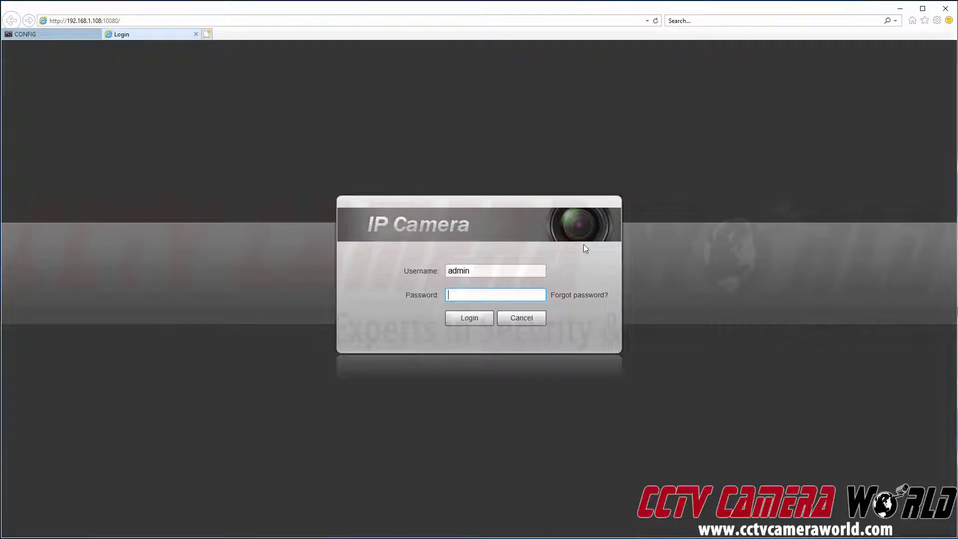
pyautogui.write('ad')
pyautogui.click(479, 322)
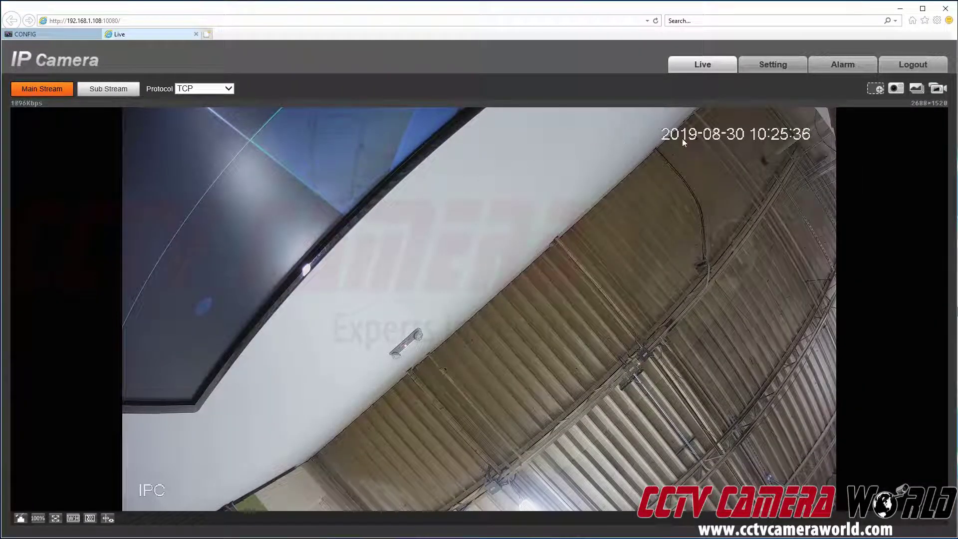
# Step: Open the camera's Settings and test the Brightness slider, leaving it at 50
pyautogui.click(772, 66)
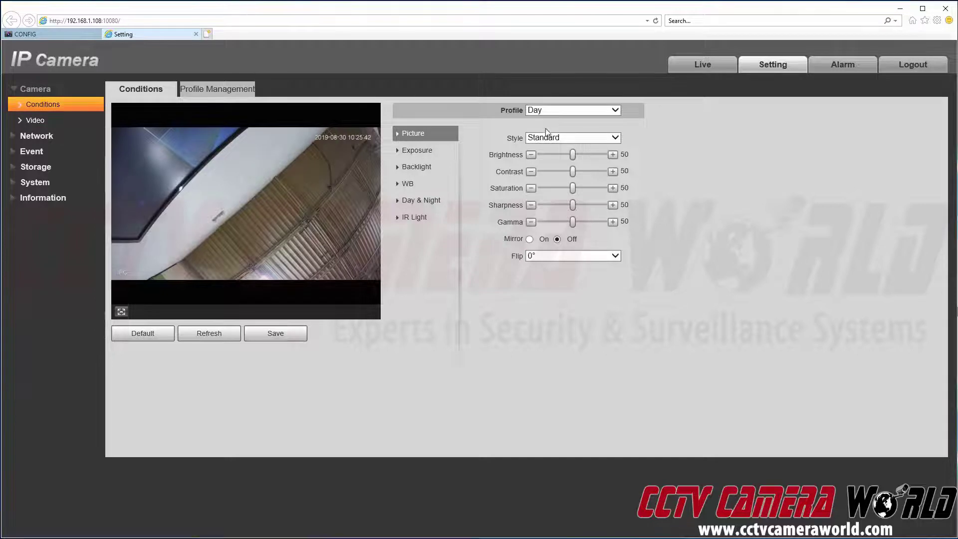
pyautogui.moveTo(573, 155); pyautogui.dragTo(621, 154)
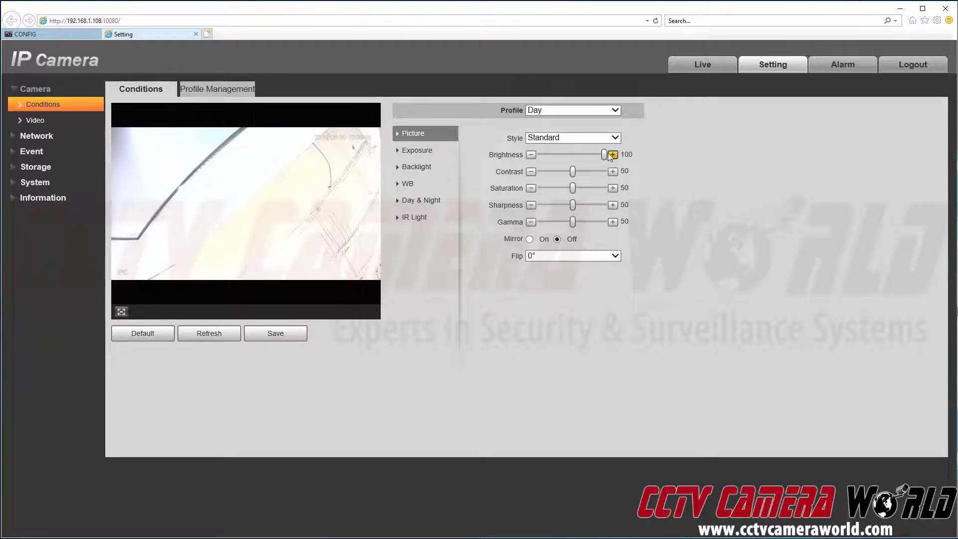
pyautogui.moveTo(604, 155); pyautogui.dragTo(556, 156)
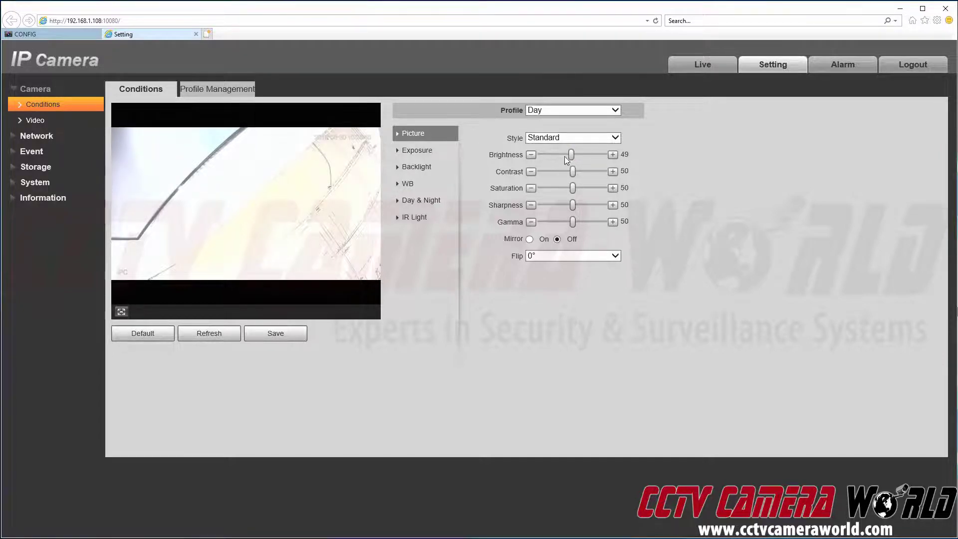
pyautogui.click(613, 155)
pyautogui.click(613, 155)
pyautogui.click(613, 154)
pyautogui.click(531, 155)
pyautogui.click(531, 155)
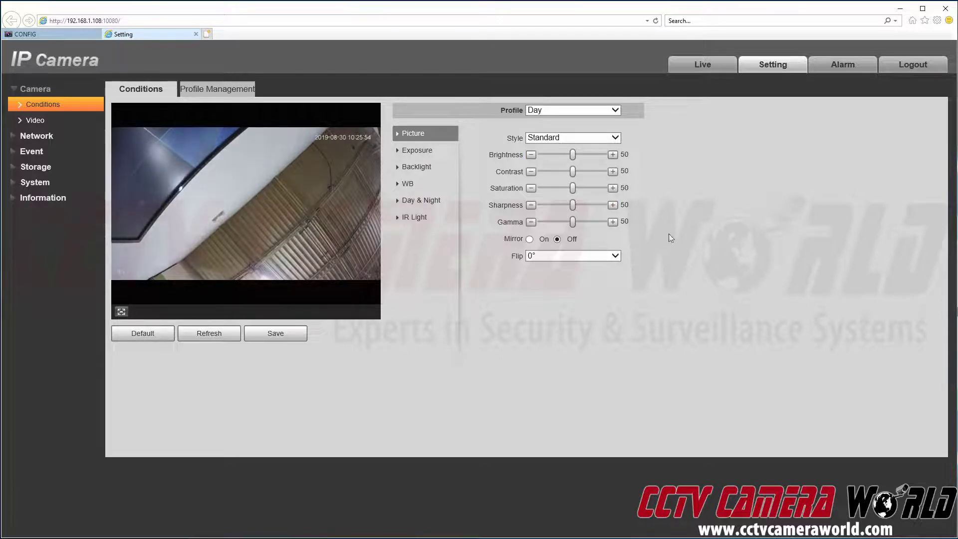
# Step: Set the image Flip to 270°, then return it to 0°
pyautogui.click(594, 255)
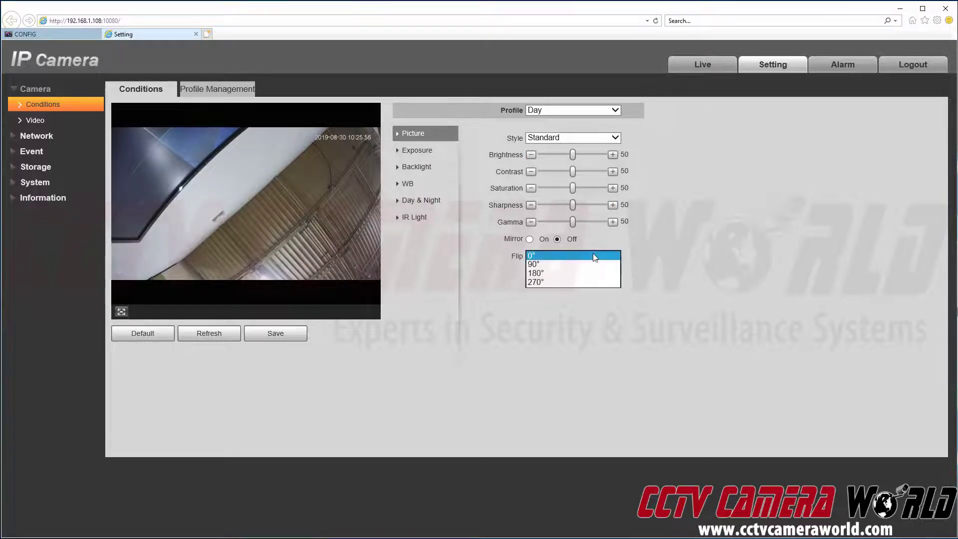
pyautogui.click(586, 285)
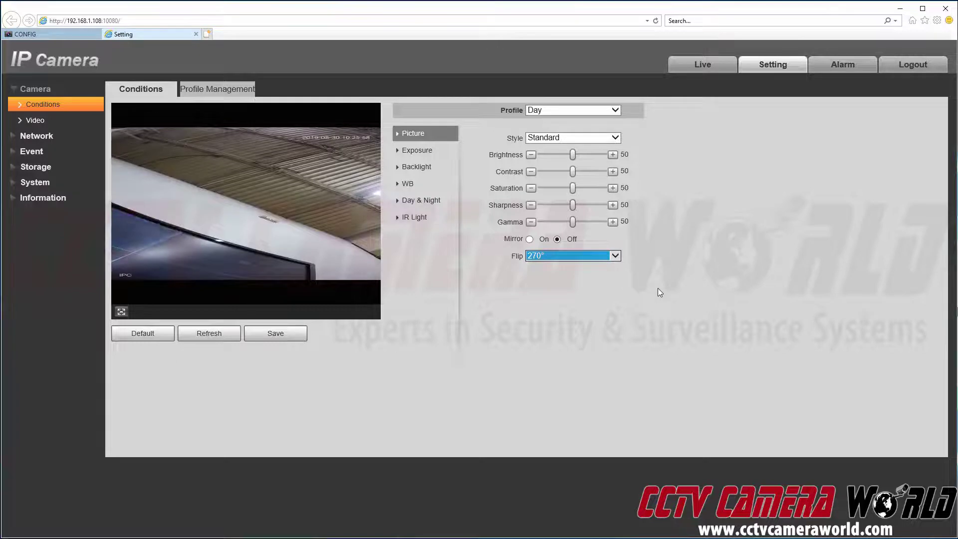
pyautogui.click(594, 256)
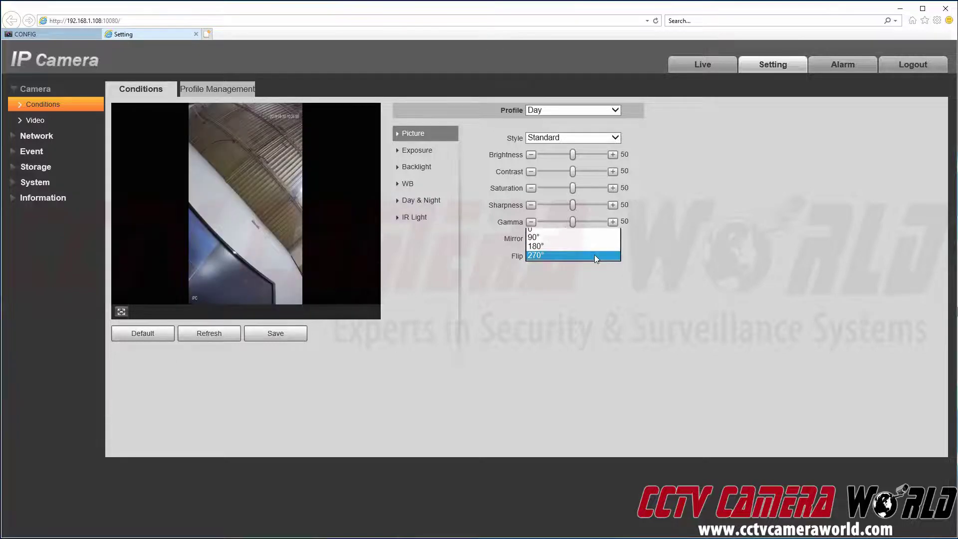
pyautogui.click(582, 227)
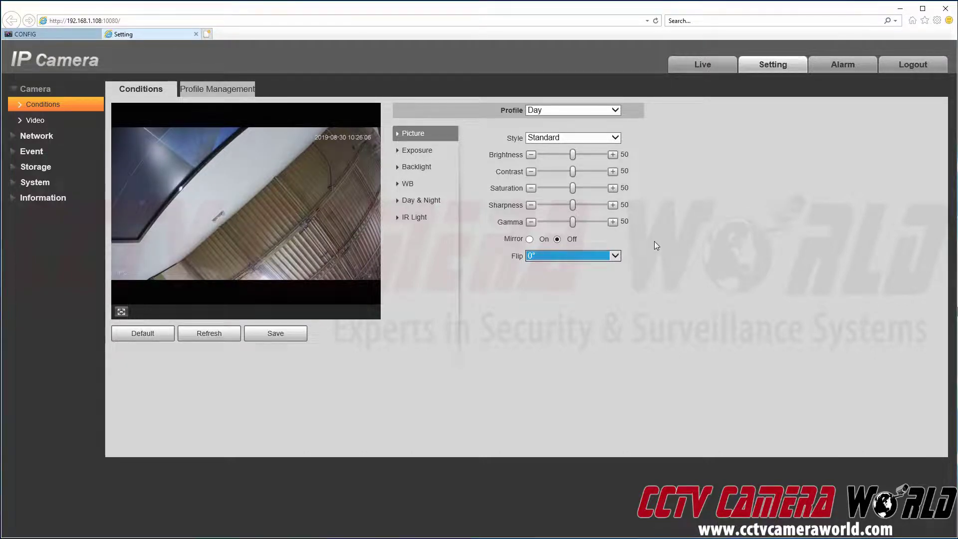
# Step: Browse WB, Exposure and Backlight, ending on Day & Night (Auto, Middle, 6s delay)
pyautogui.click(436, 188)
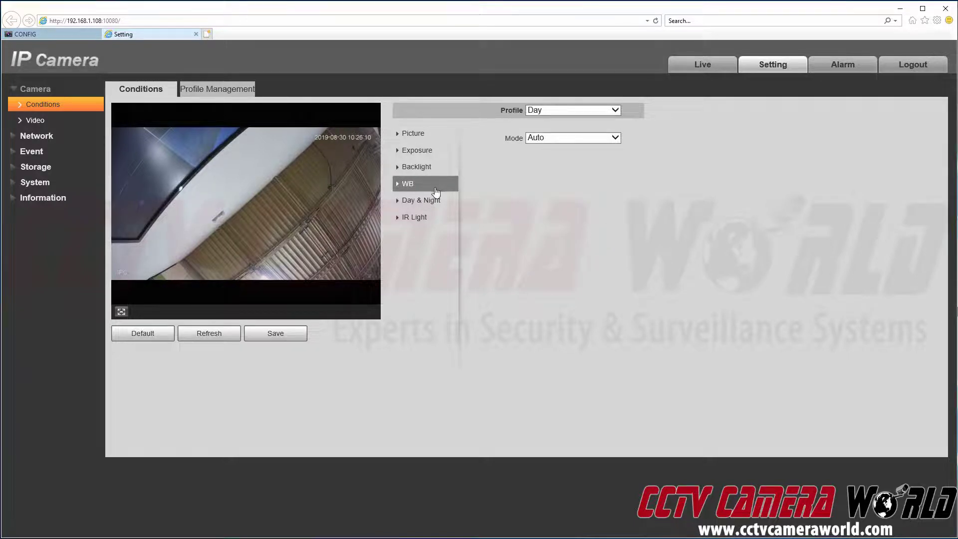
pyautogui.click(422, 151)
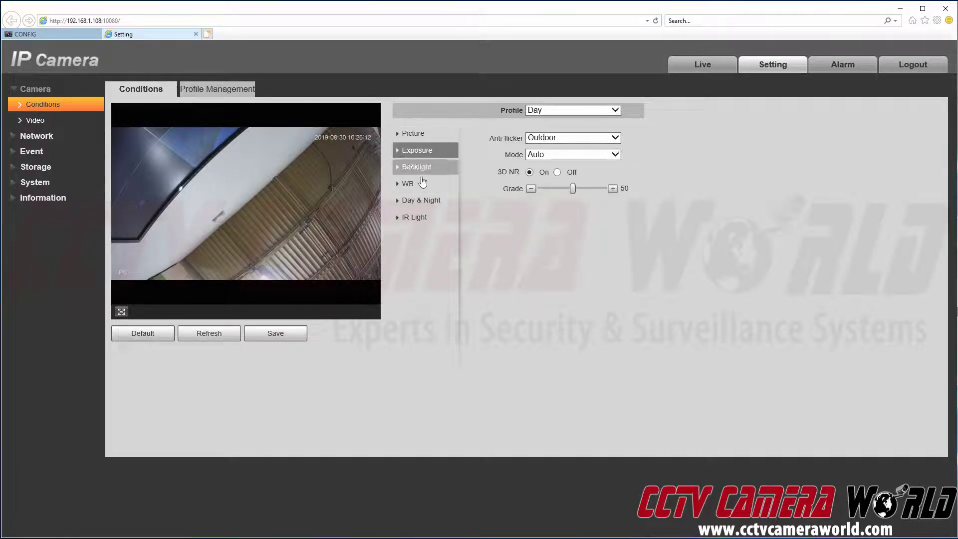
pyautogui.click(427, 168)
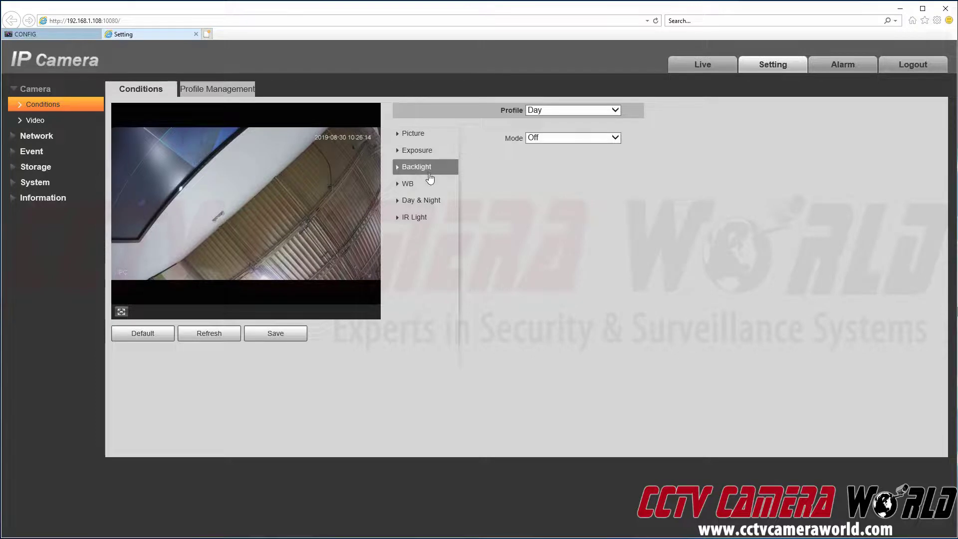
pyautogui.click(428, 184)
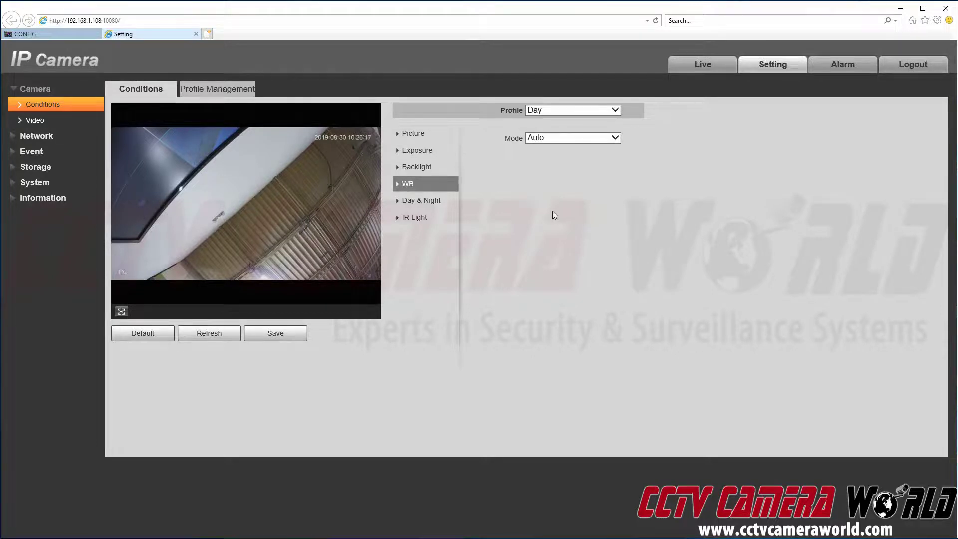
pyautogui.click(449, 207)
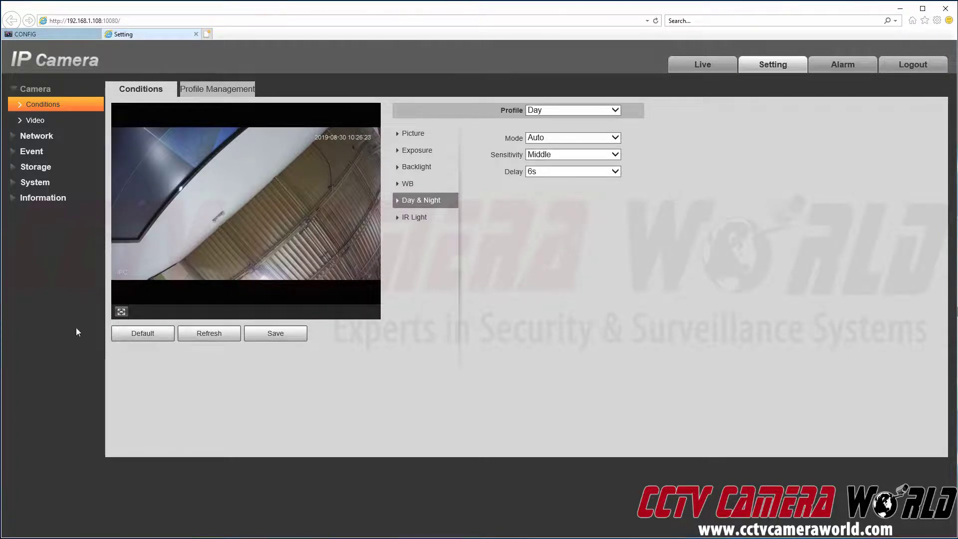
# Step: Enable and save the IVS smart plan under Event, then return to the IVS rule list
pyautogui.click(40, 151)
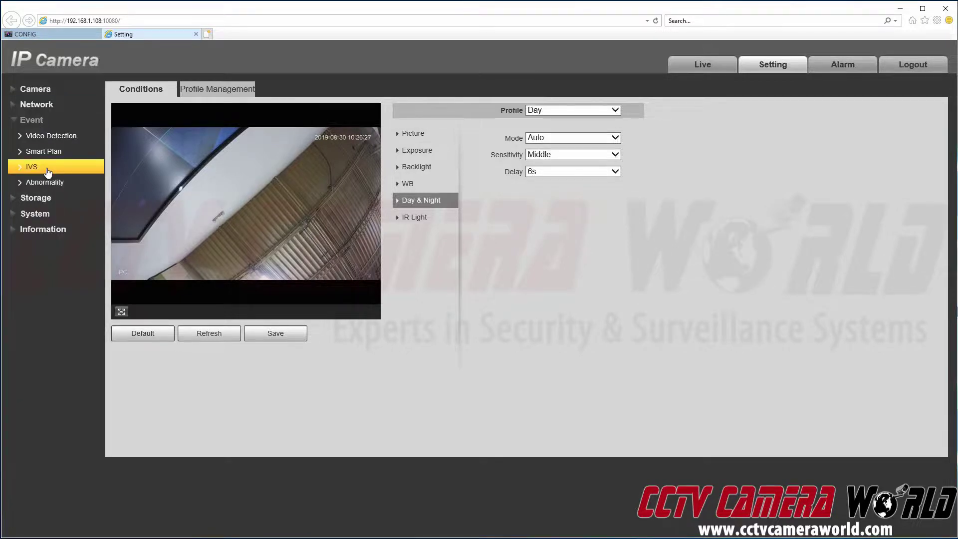
pyautogui.click(48, 171)
pyautogui.click(45, 151)
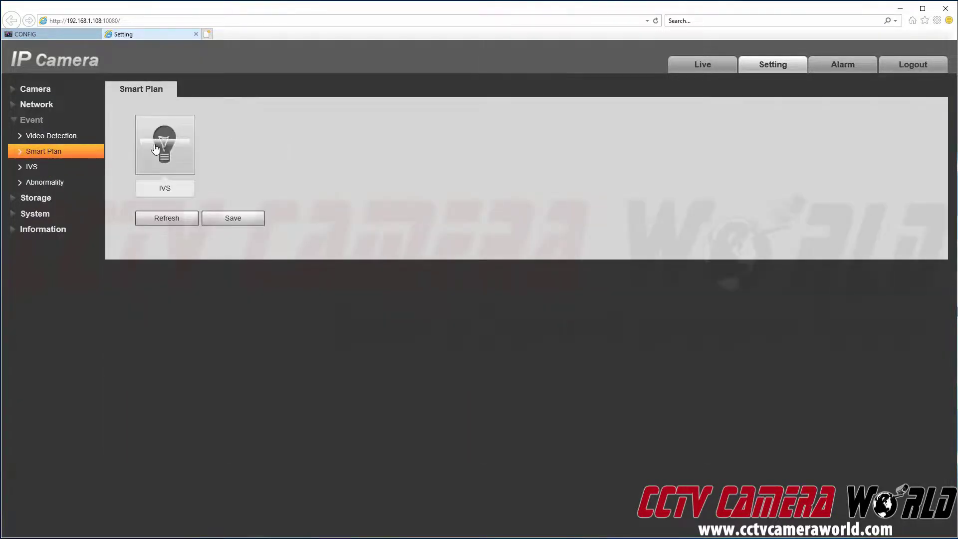
pyautogui.click(155, 147)
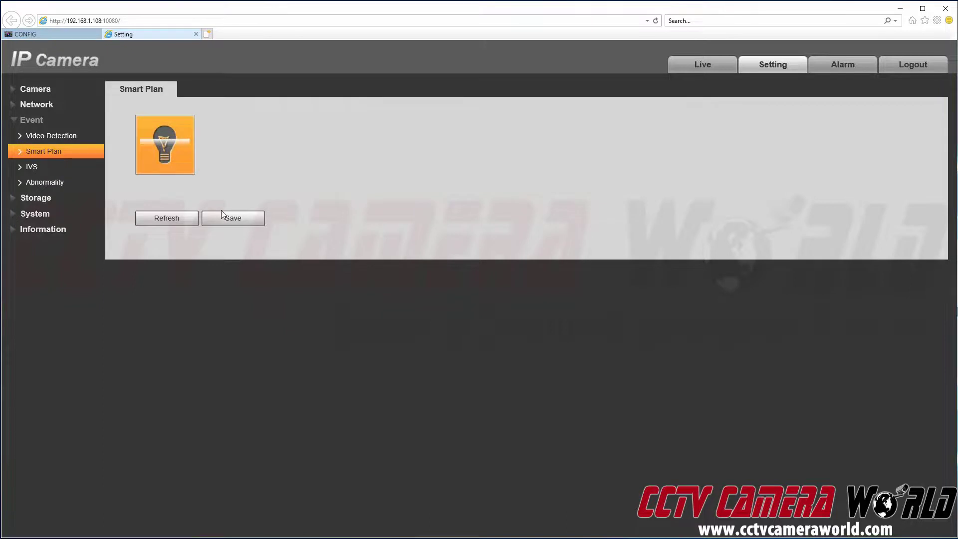
pyautogui.click(227, 220)
pyautogui.click(45, 166)
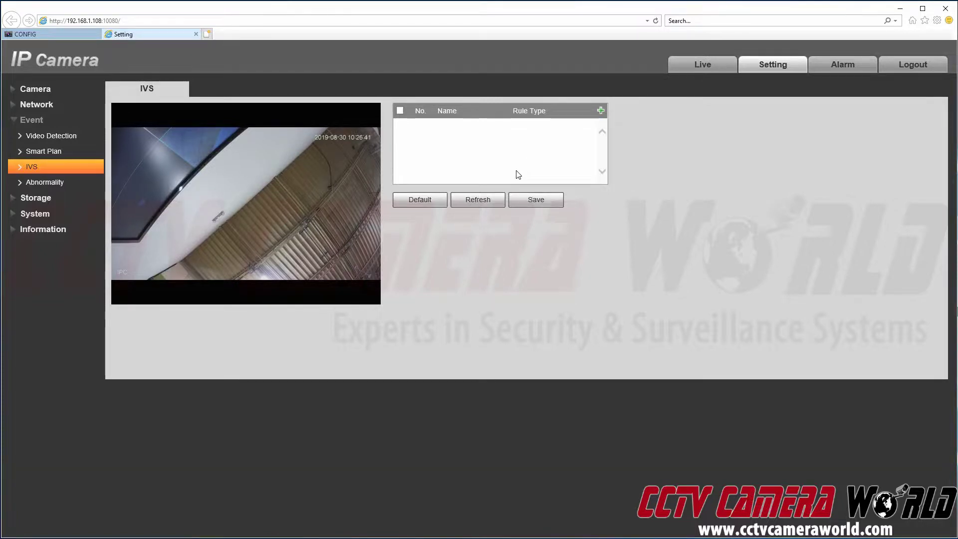
# Step: Expand the Storage and System sections in the settings sidebar
pyautogui.click(89, 196)
pyautogui.click(71, 169)
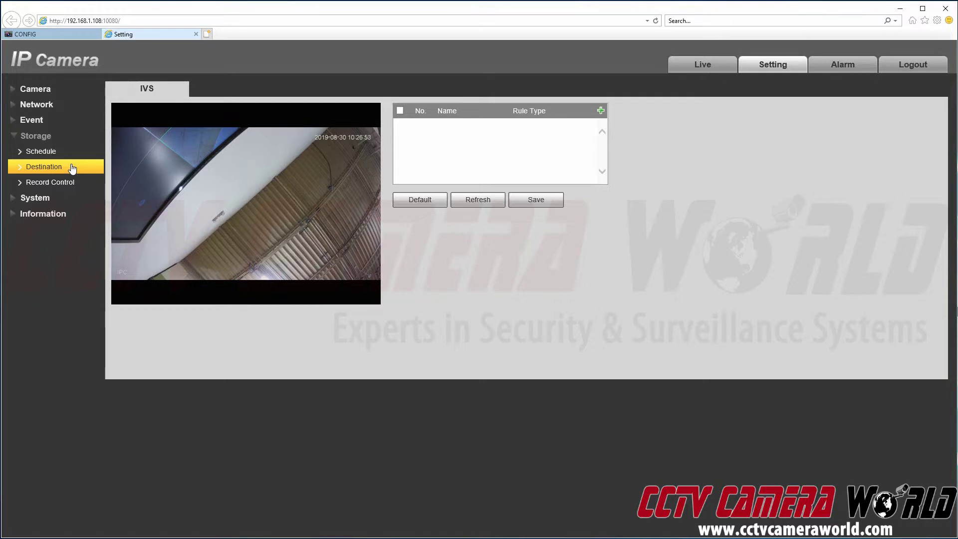
pyautogui.click(67, 195)
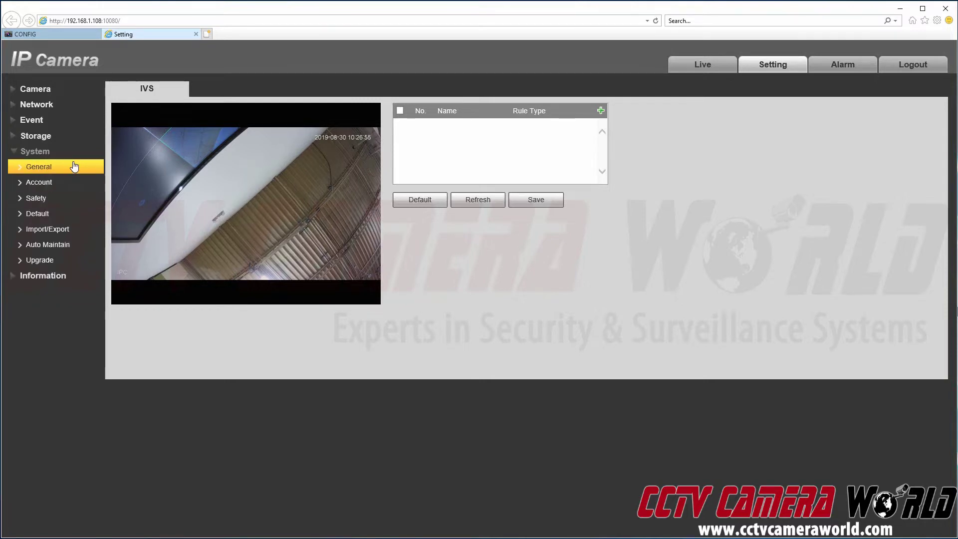